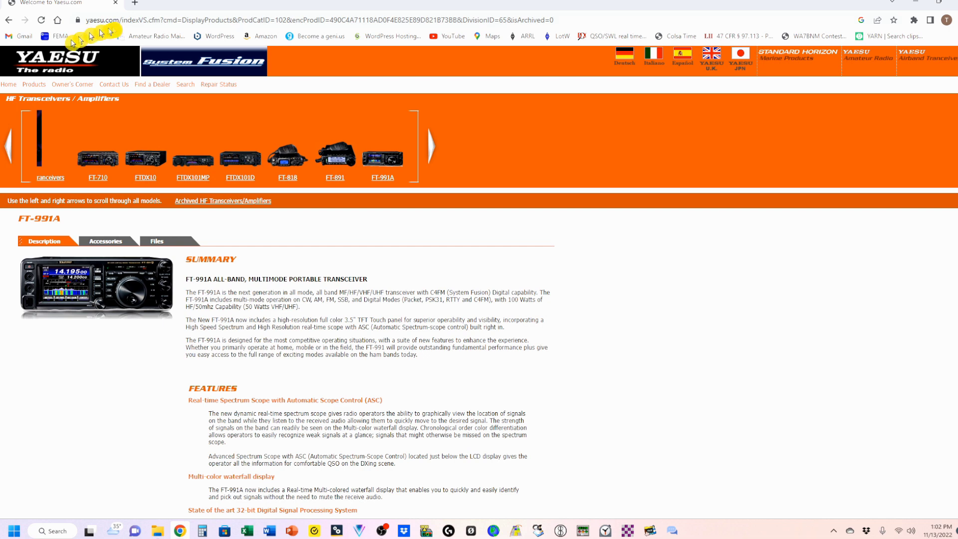
# Bring up the Files listing on Yaesu.com's FT-991A product page
pyautogui.moveTo(33, 88)
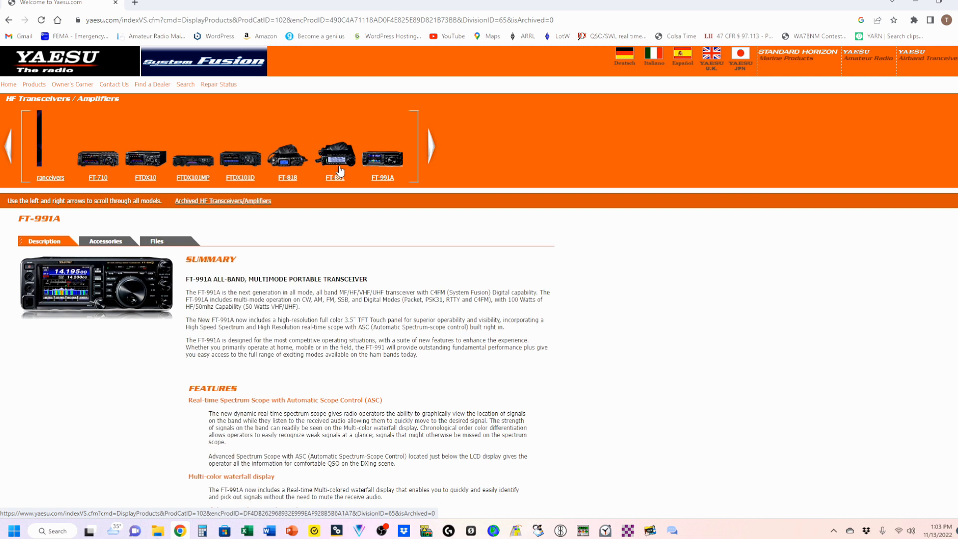
# Review the FT-991A's USB driver downloads, then show the FTDX10's downloadable files
pyautogui.click(156, 242)
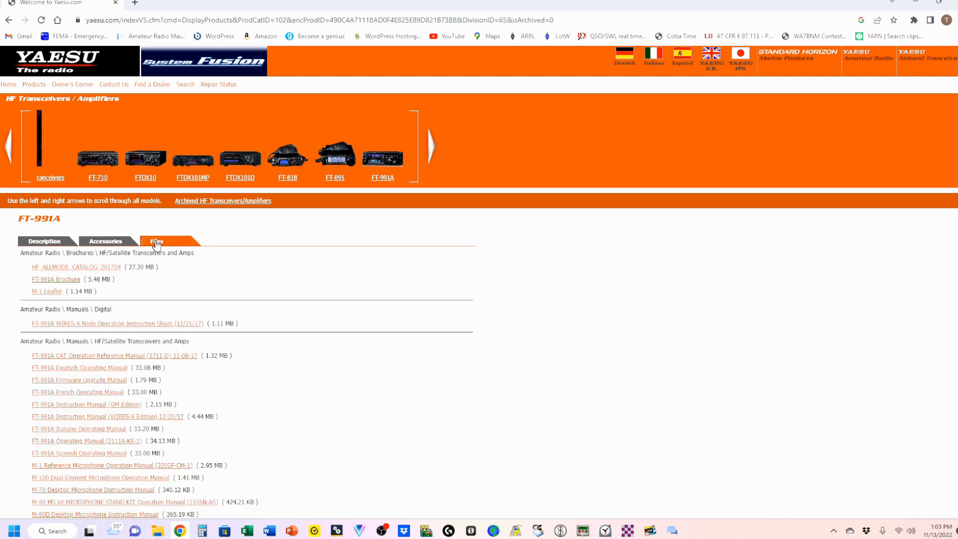
pyautogui.scroll(-1, 276, 300)
pyautogui.scroll(-2, 287, 289)
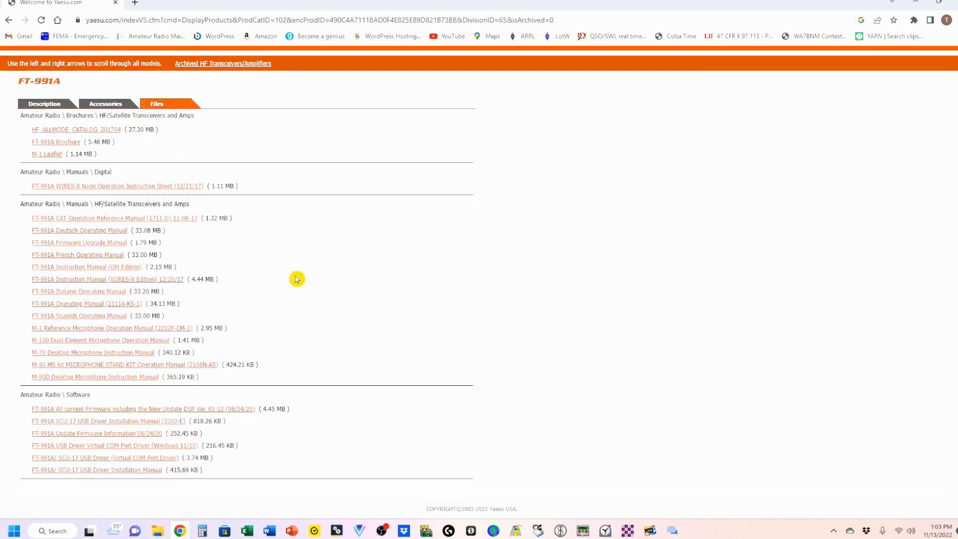
pyautogui.scroll(3, 297, 278)
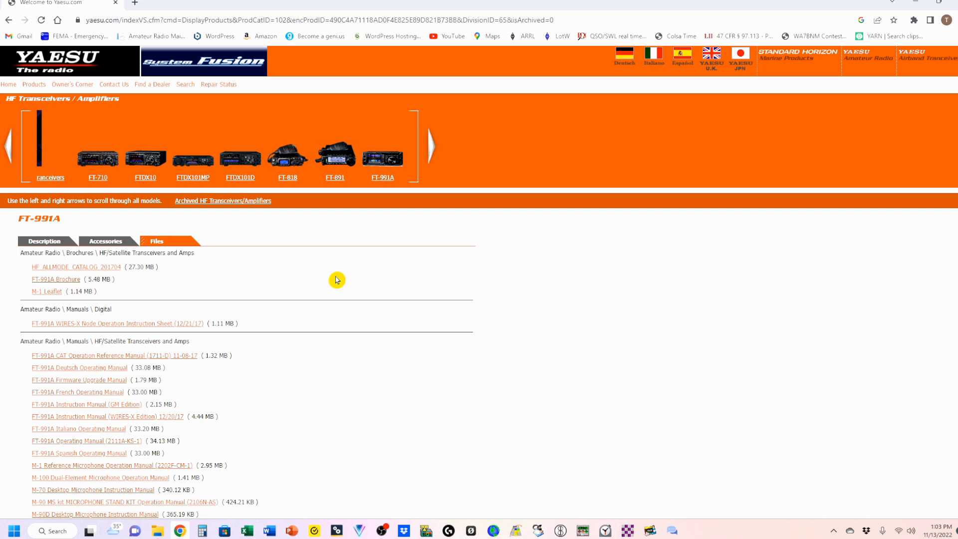
pyautogui.scroll(-5, 314, 269)
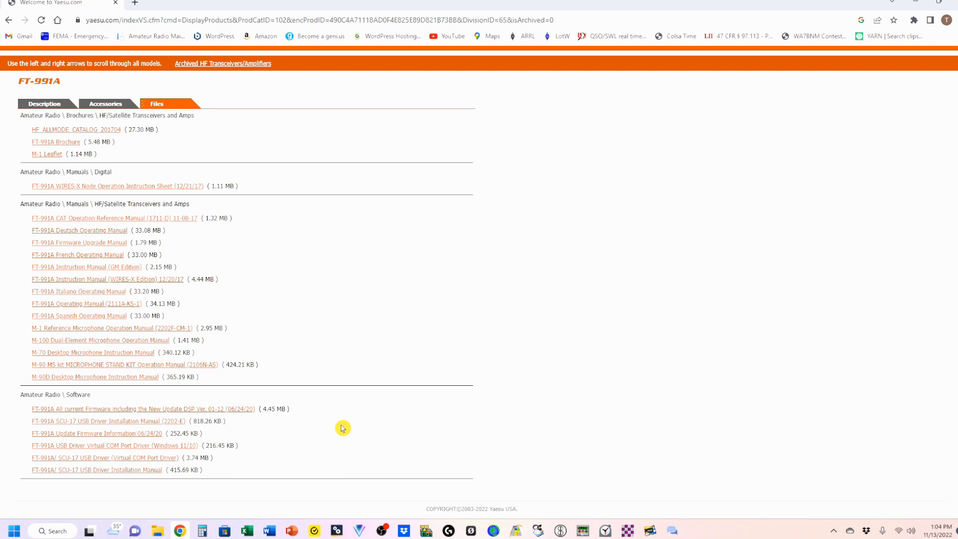
pyautogui.scroll(3, 334, 279)
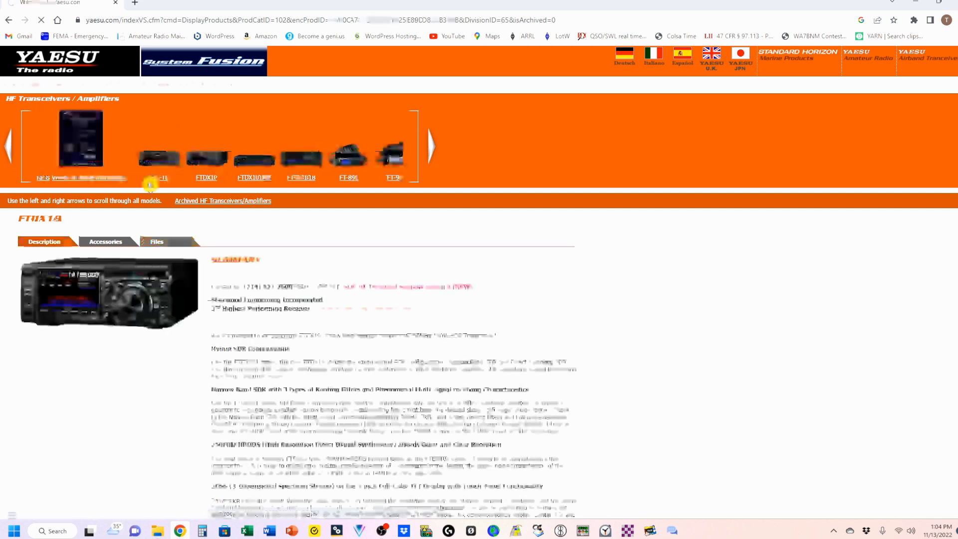
pyautogui.click(167, 247)
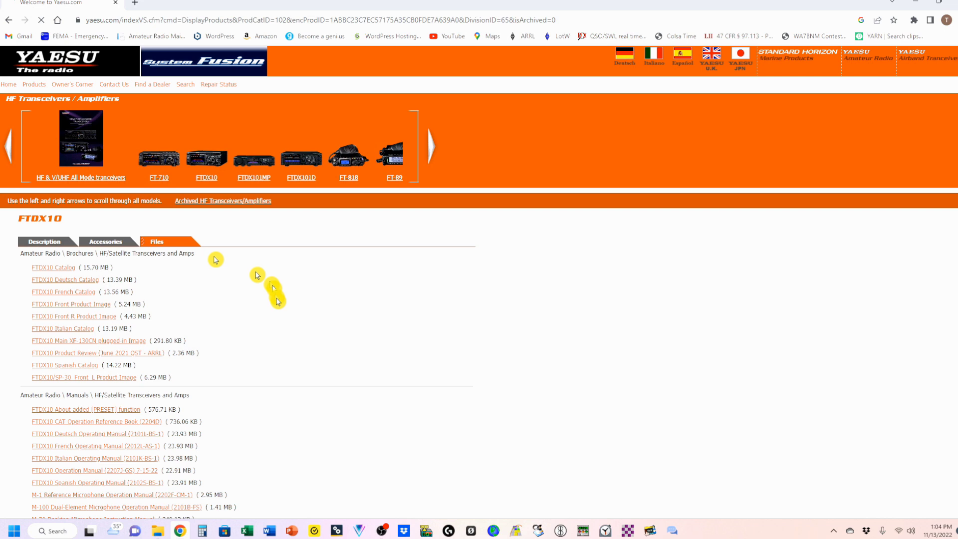
pyautogui.scroll(-4, 298, 334)
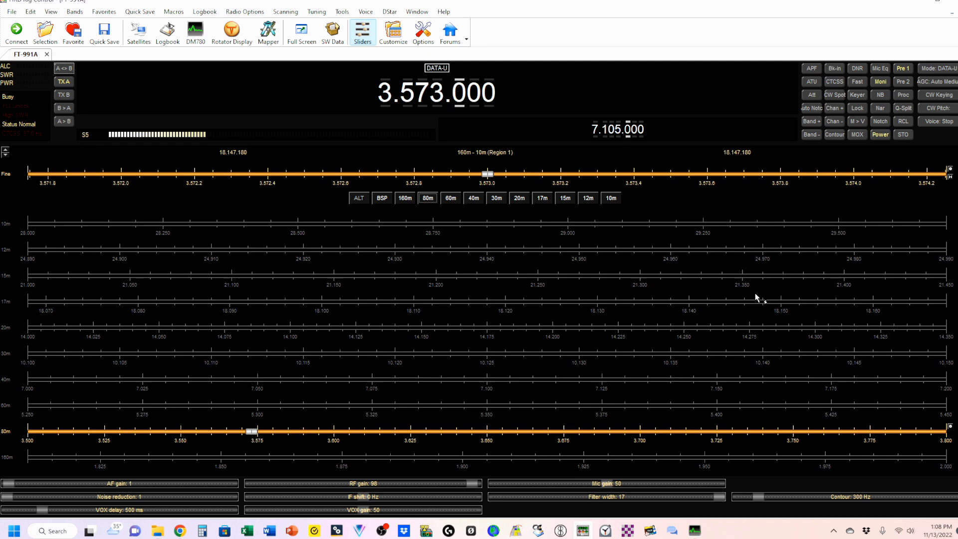
# In DM780 Program Options, switch PTT from the COM6 serial port to 'via Ham Radio Deluxe - DM780'
pyautogui.click(694, 534)
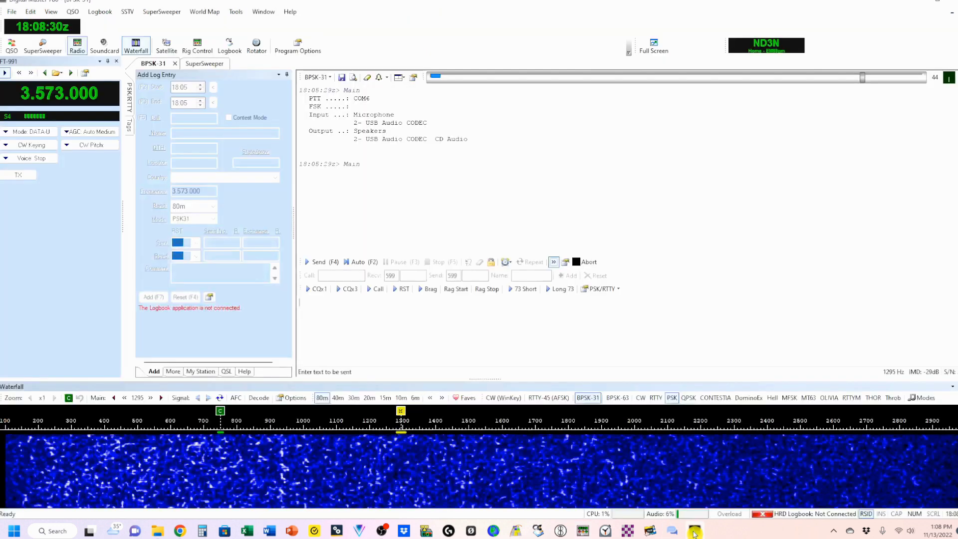
pyautogui.click(297, 402)
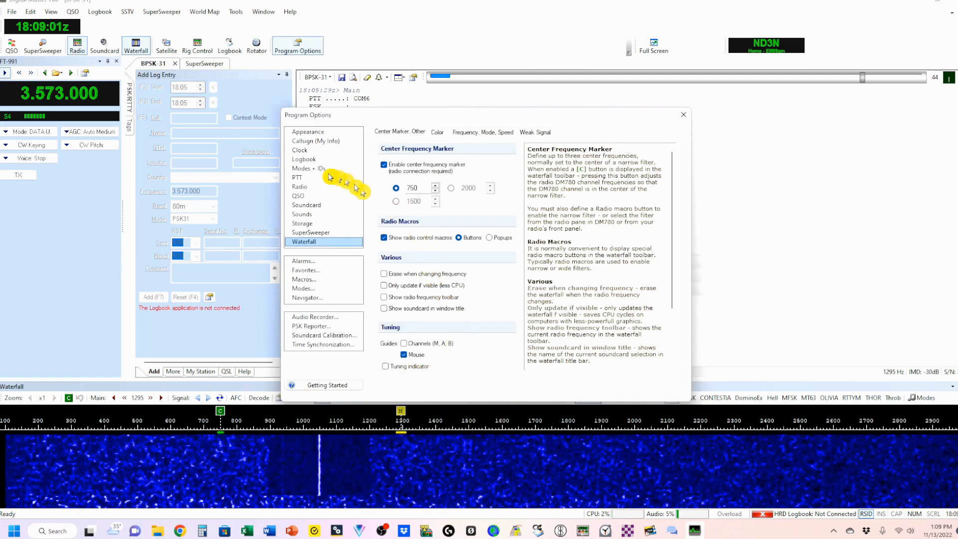
pyautogui.click(299, 178)
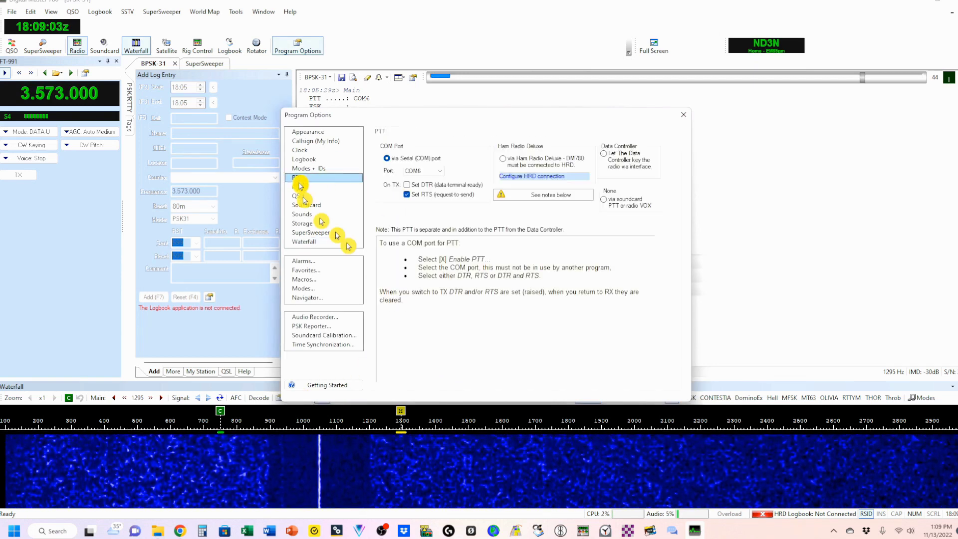
pyautogui.click(503, 159)
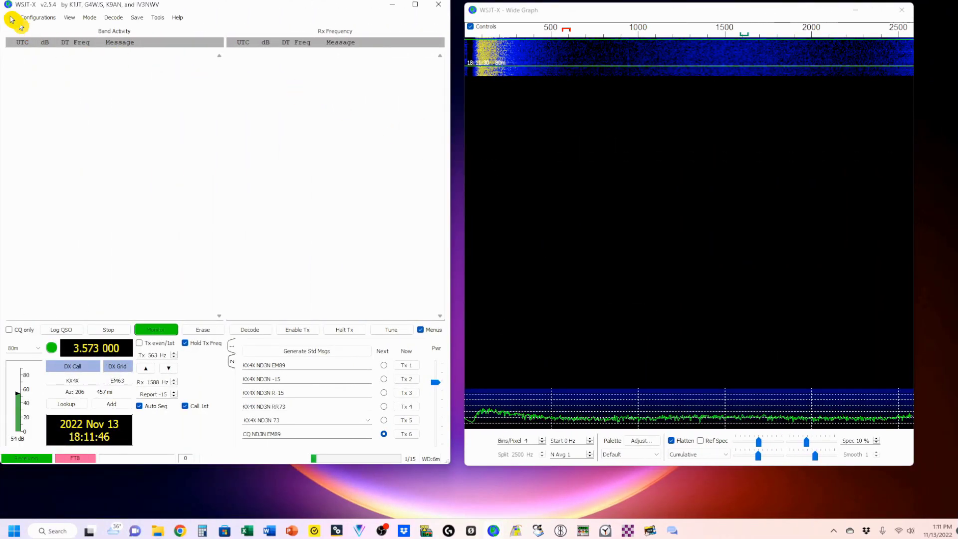
# Open WSJT-X's Settings, move the dialog aside, and show the Radio settings
pyautogui.click(9, 17)
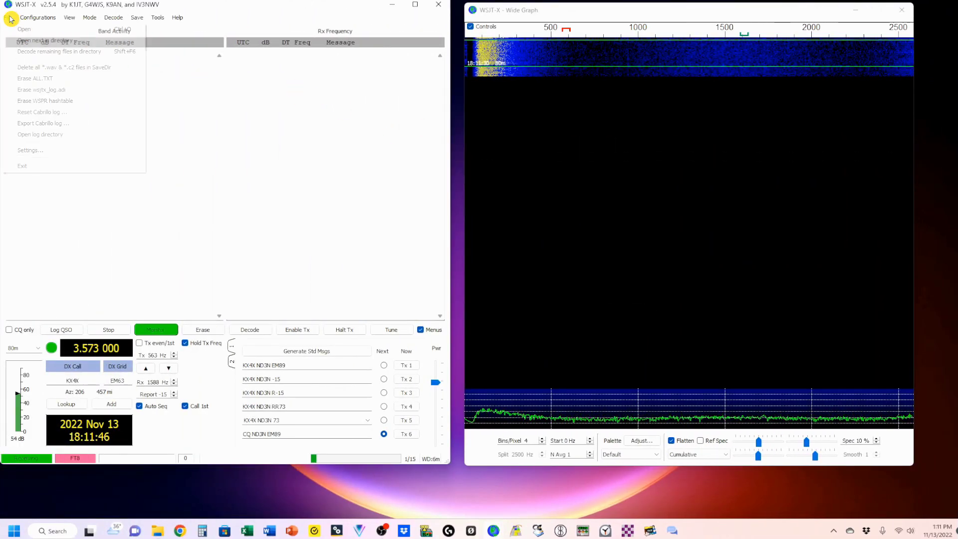
pyautogui.click(26, 153)
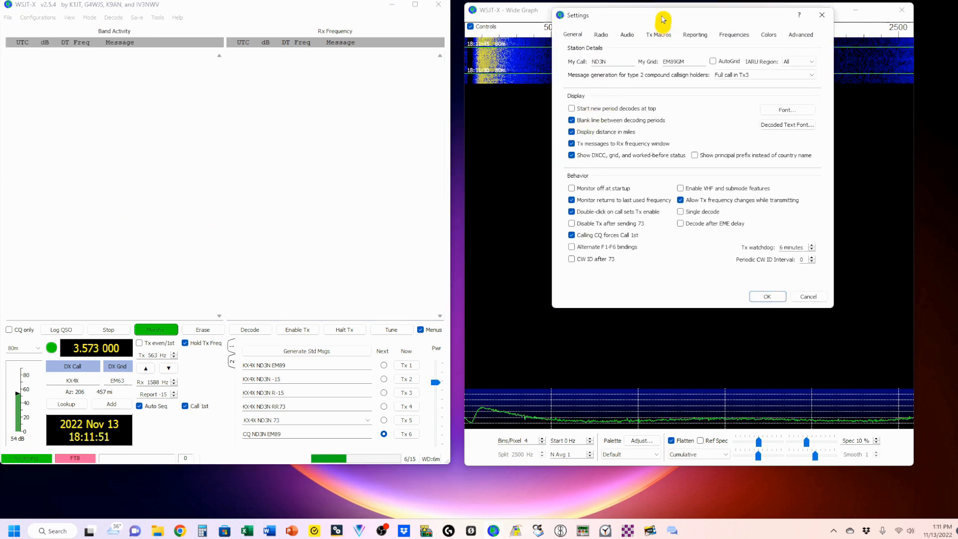
pyautogui.moveTo(662, 19); pyautogui.dragTo(440, 86)
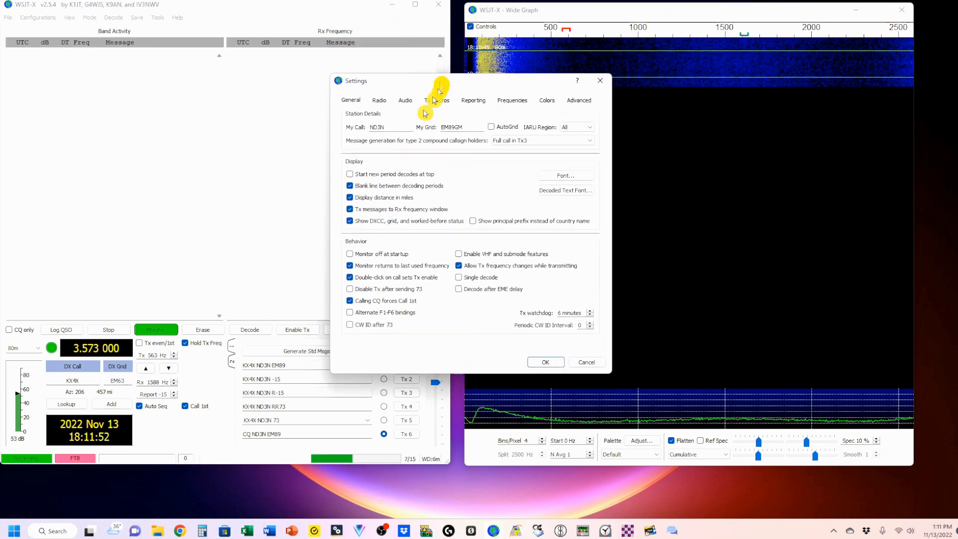
pyautogui.click(380, 100)
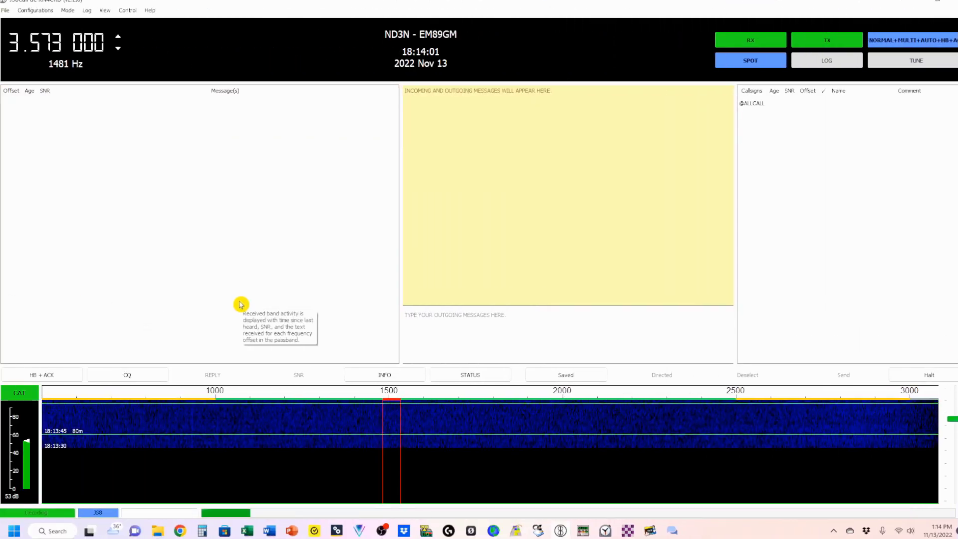
# Change JS8Call's radio PTT Method from RTS to CAT
pyautogui.click(5, 11)
pyautogui.click(25, 22)
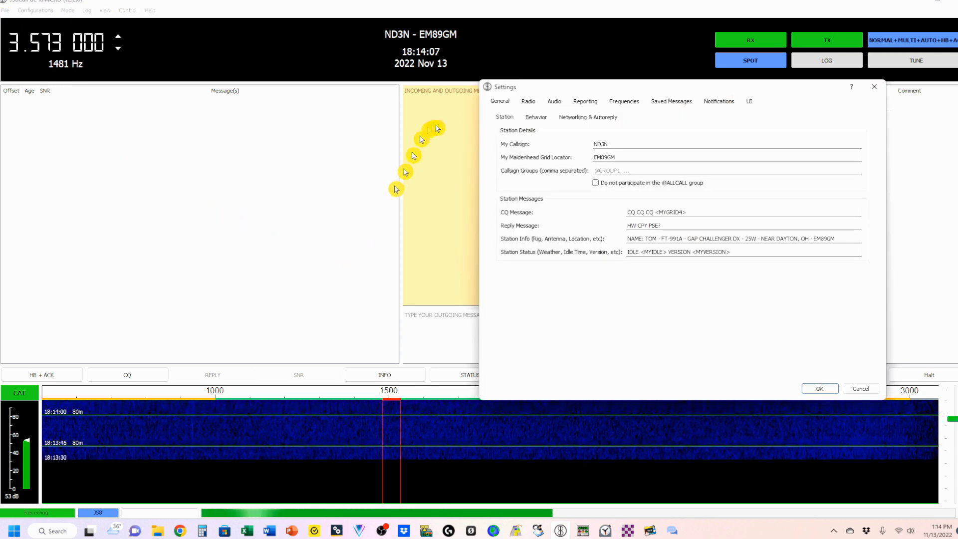
pyautogui.click(528, 100)
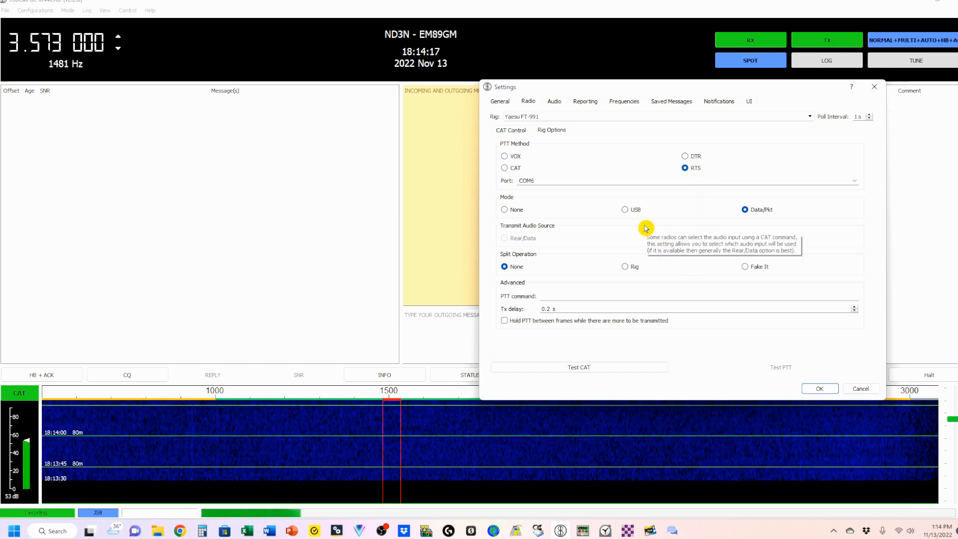
pyautogui.click(507, 169)
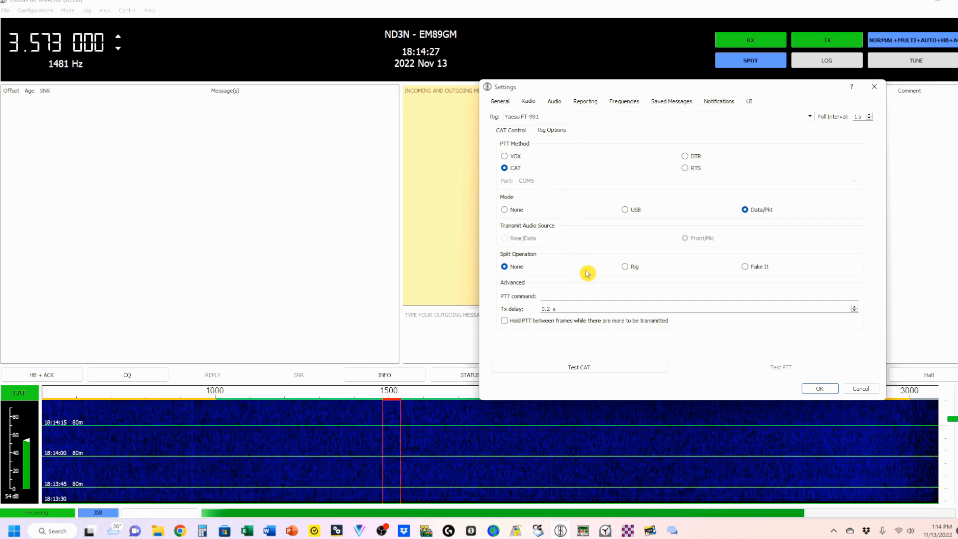
# Test CAT control and PTT keying, then save the JS8Call radio settings
pyautogui.click(573, 369)
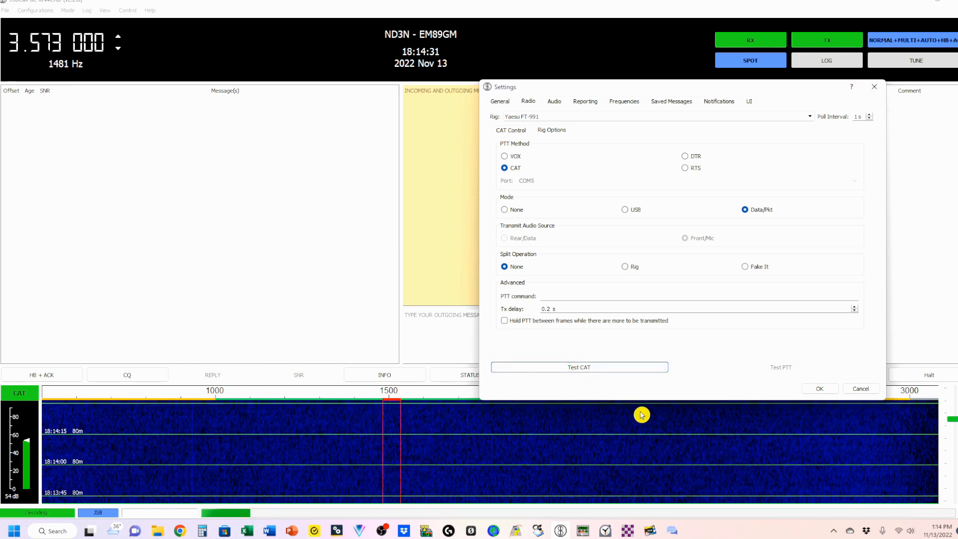
pyautogui.click(762, 368)
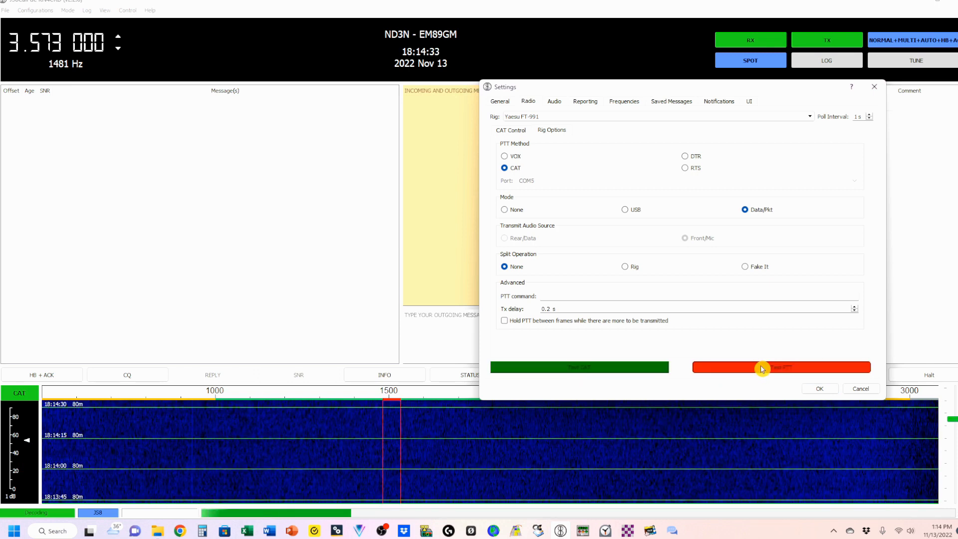
pyautogui.click(757, 370)
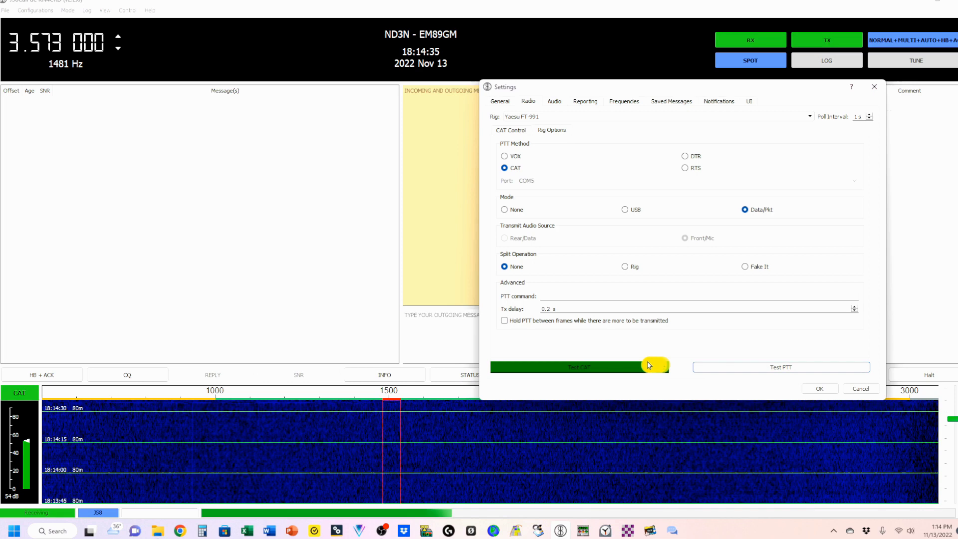
pyautogui.click(820, 390)
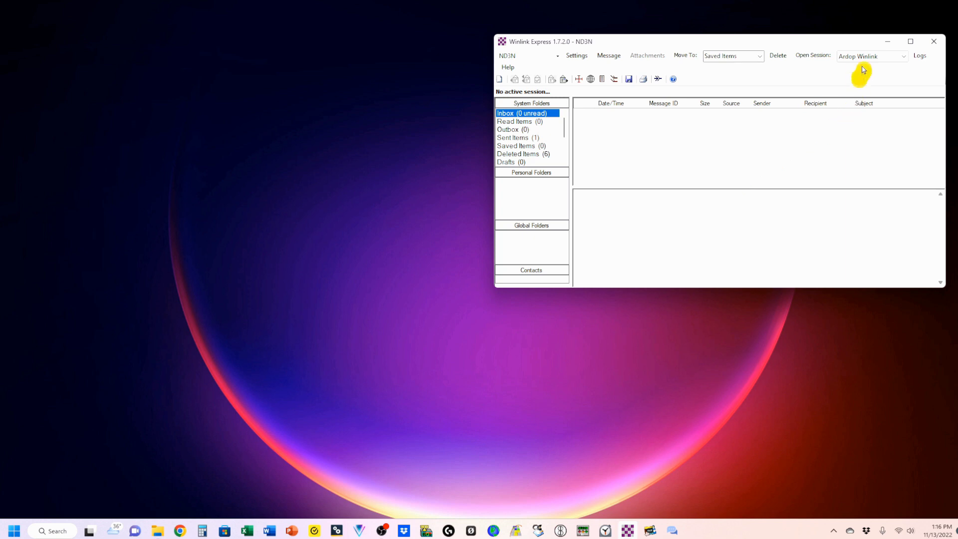
# Open an Ardop Winlink session and review its Radio Setup, closing it unchanged
pyautogui.click(822, 60)
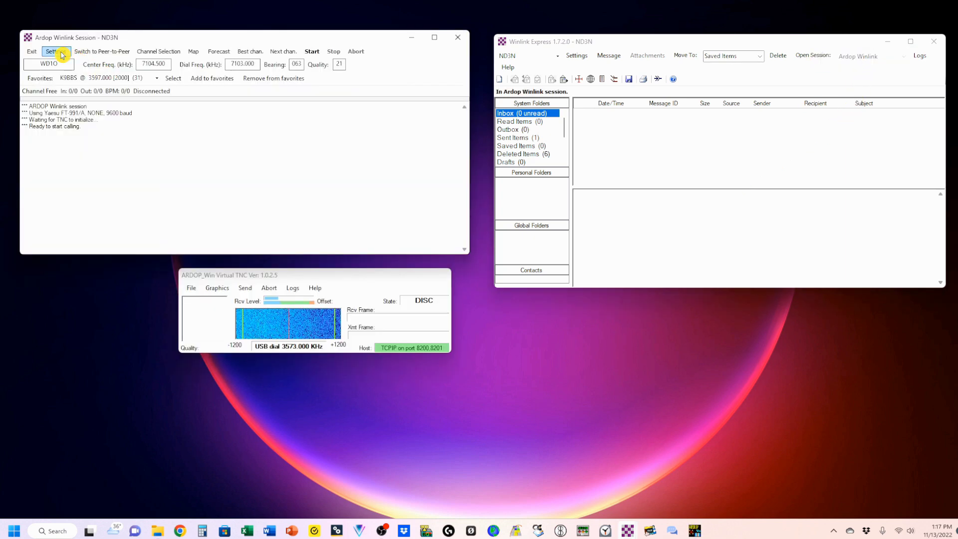
pyautogui.click(62, 54)
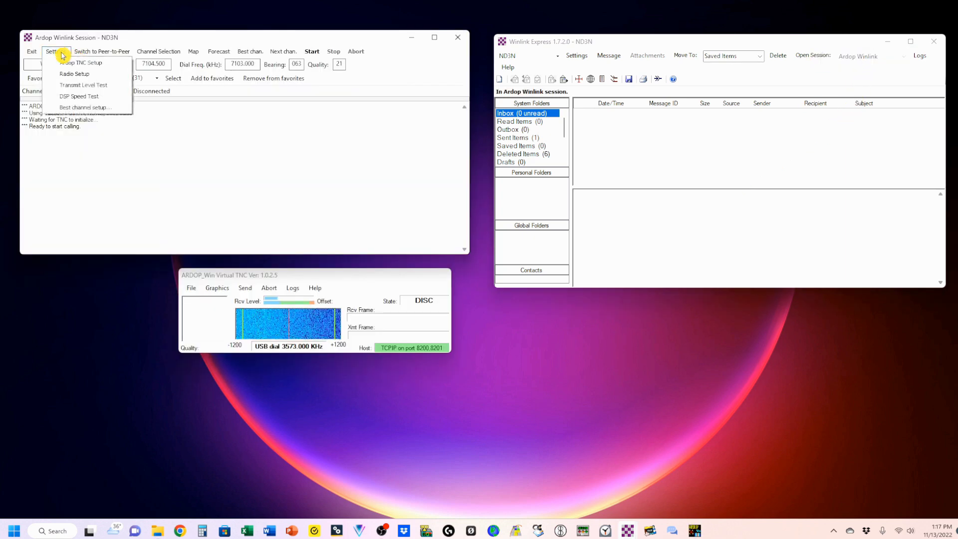
pyautogui.click(79, 79)
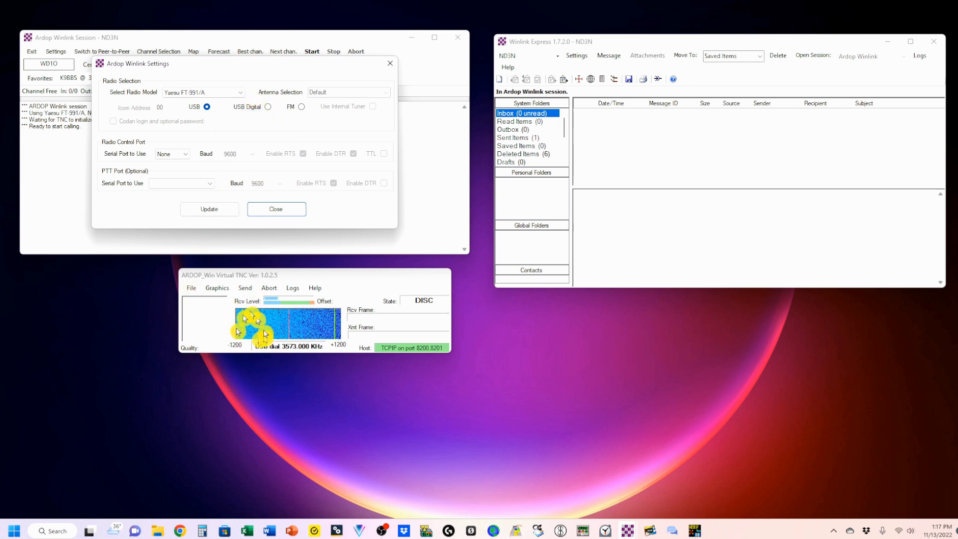
pyautogui.click(274, 210)
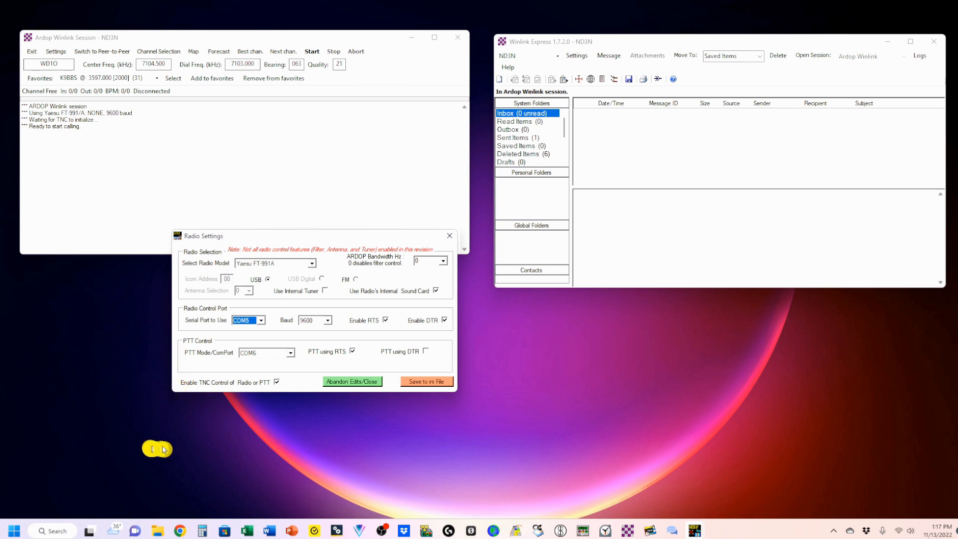
# Set the Ardop TNC to USB with CAT PTT, save to the ini file, and test a connection
pyautogui.click(268, 278)
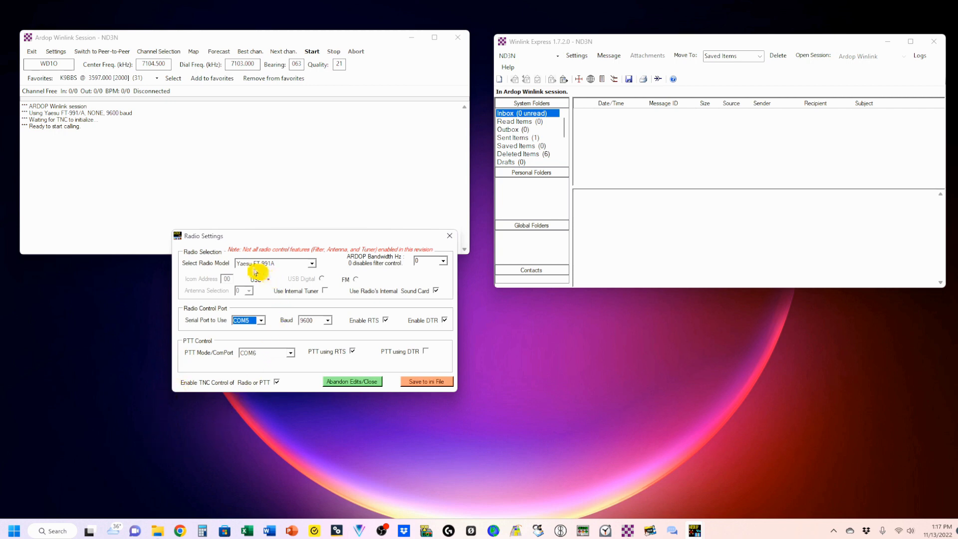
pyautogui.click(290, 353)
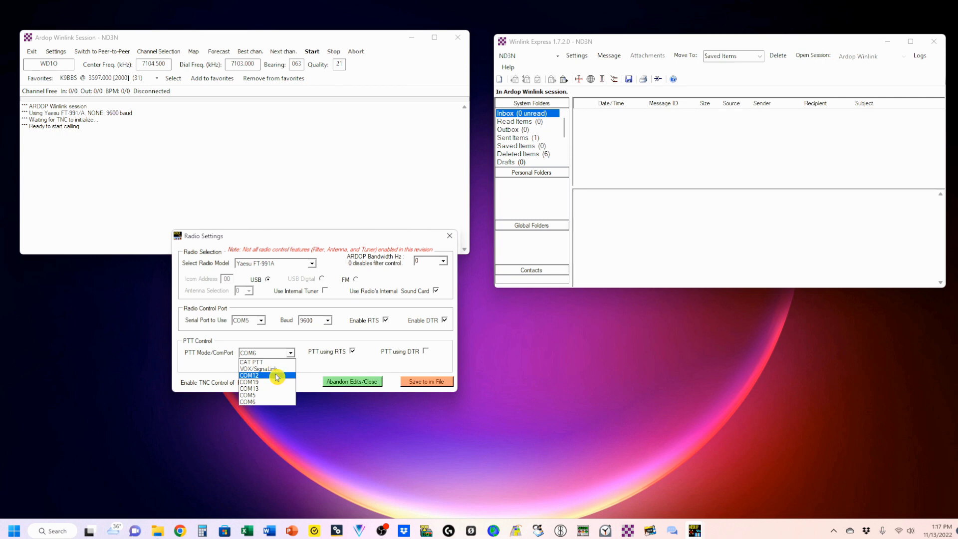
pyautogui.click(265, 363)
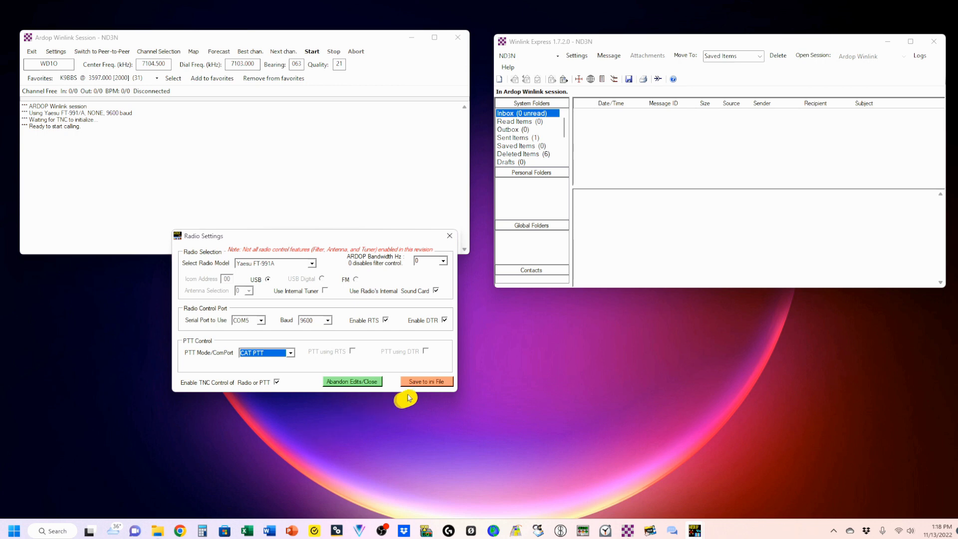
pyautogui.click(428, 387)
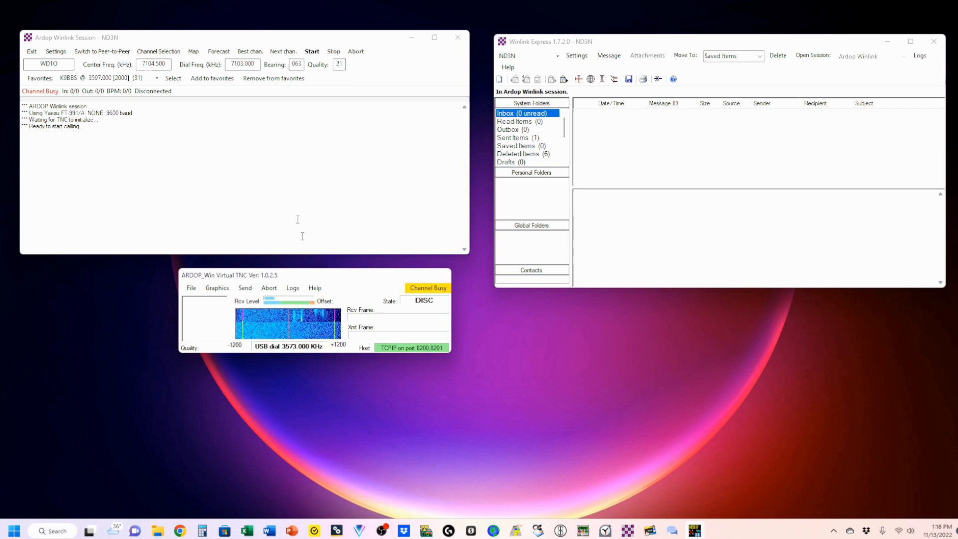
pyautogui.click(313, 54)
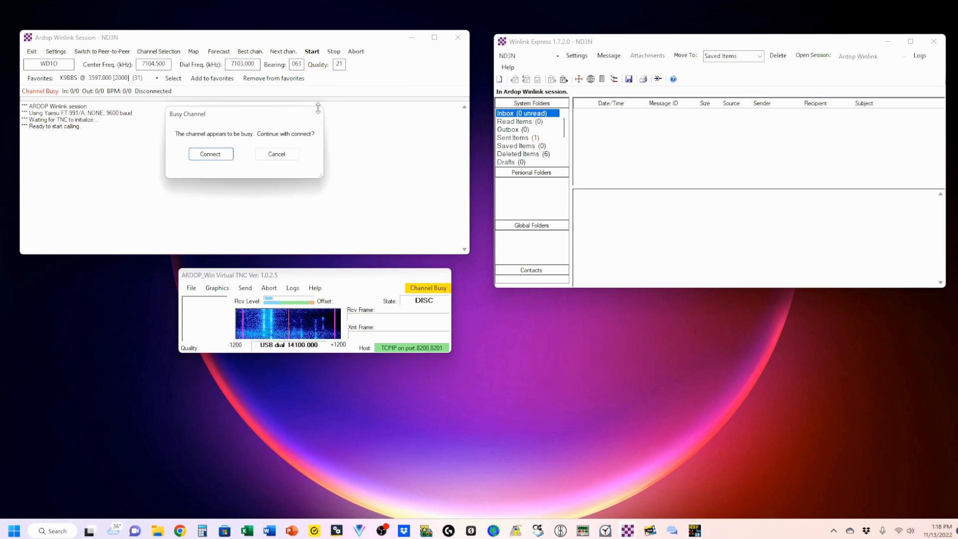
pyautogui.click(212, 154)
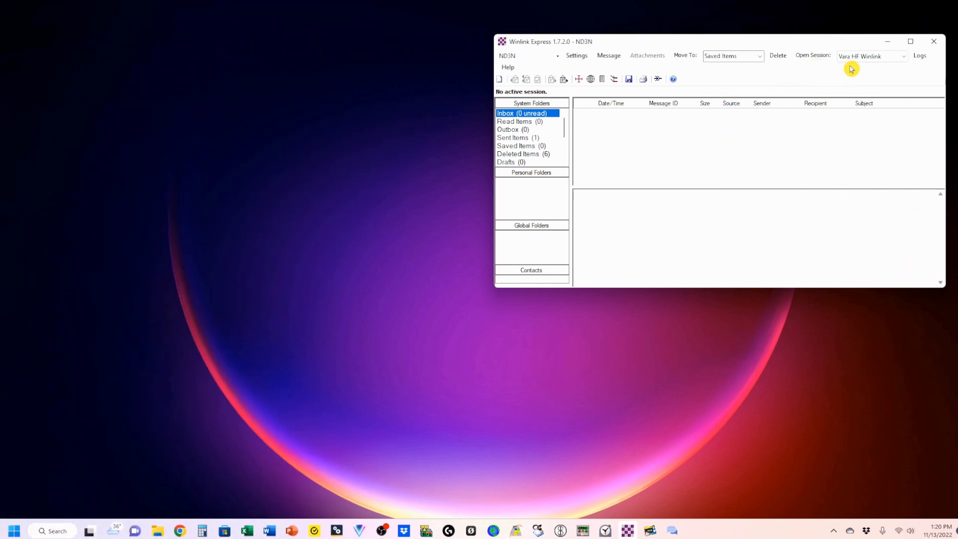
# Open a Vara HF Winlink session in Winlink Express
pyautogui.click(883, 57)
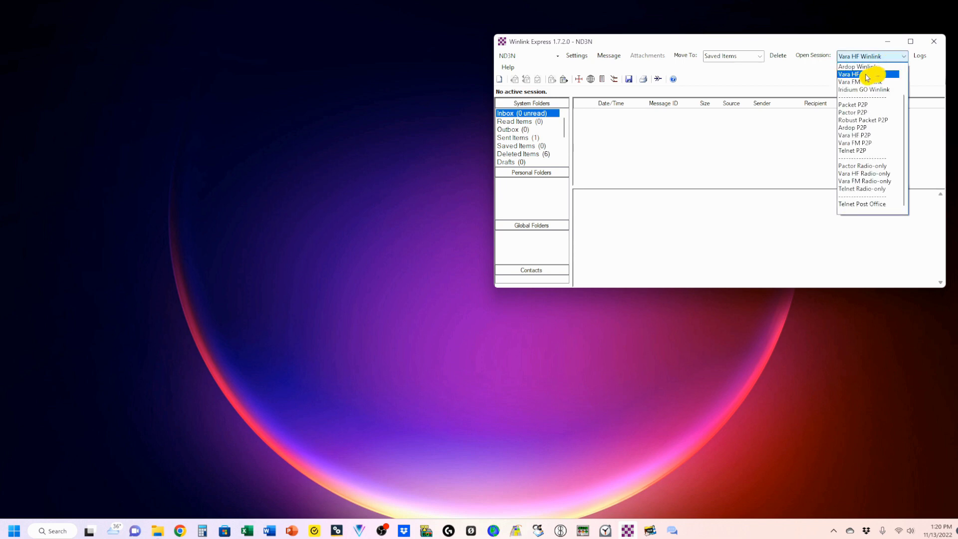
pyautogui.click(867, 75)
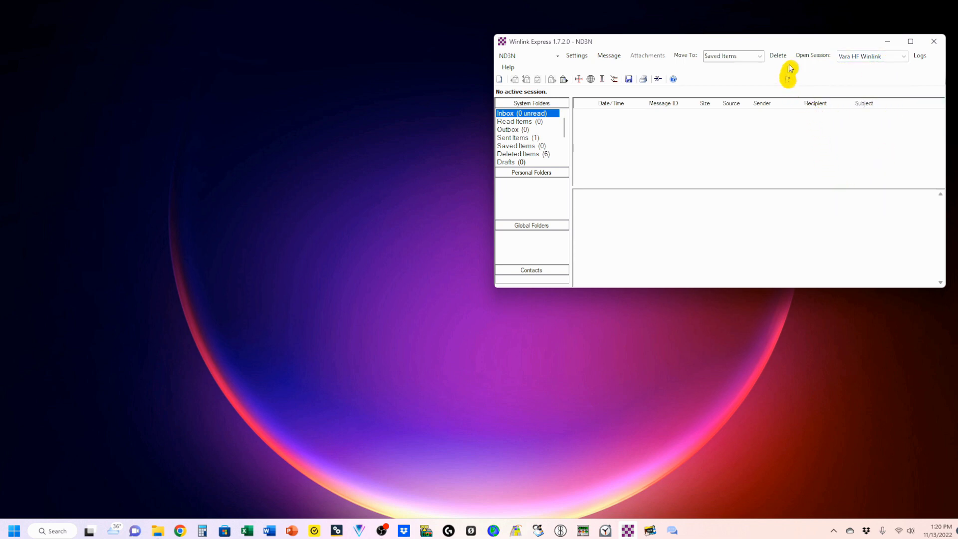
pyautogui.click(810, 57)
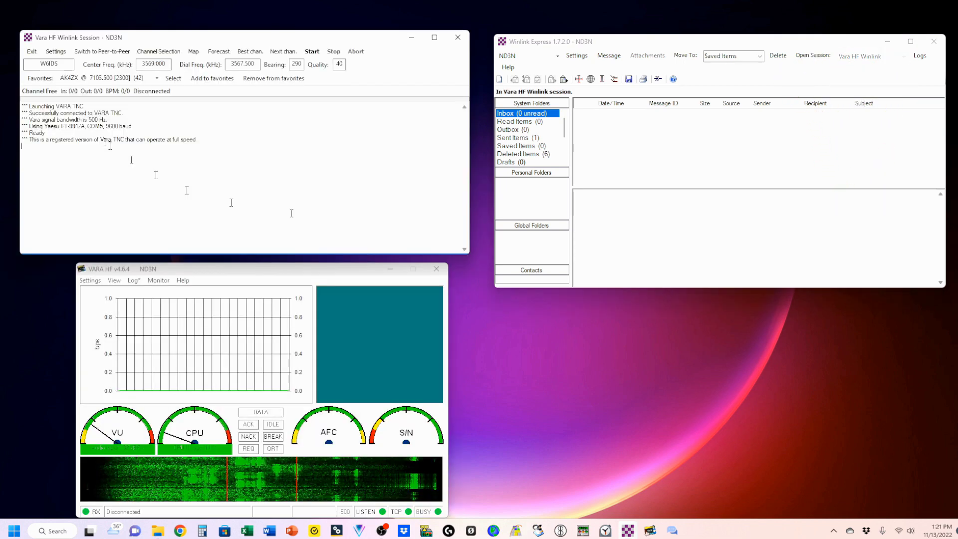
# Set the Vara HF PTT serial port to FT-991/A, apply it, and start a connection
pyautogui.click(56, 52)
pyautogui.click(73, 79)
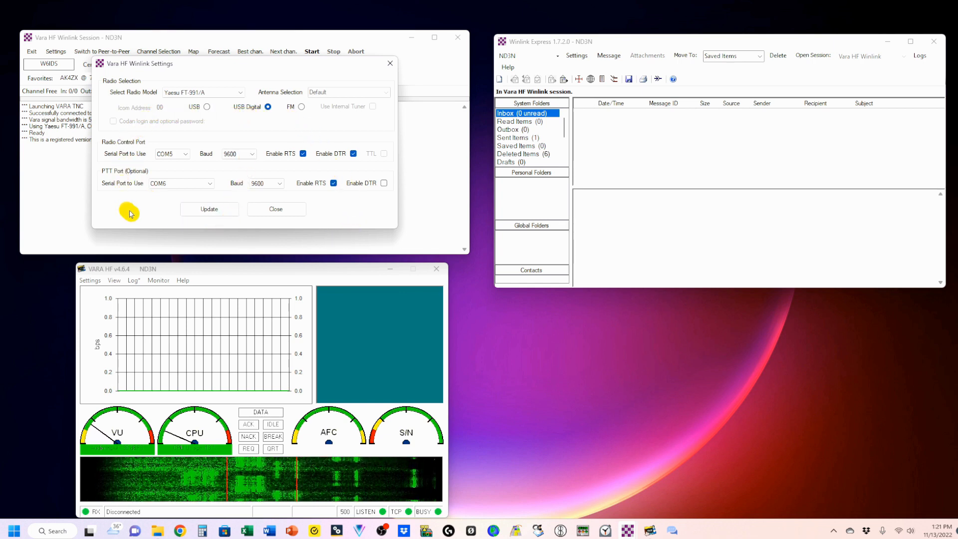
pyautogui.click(210, 187)
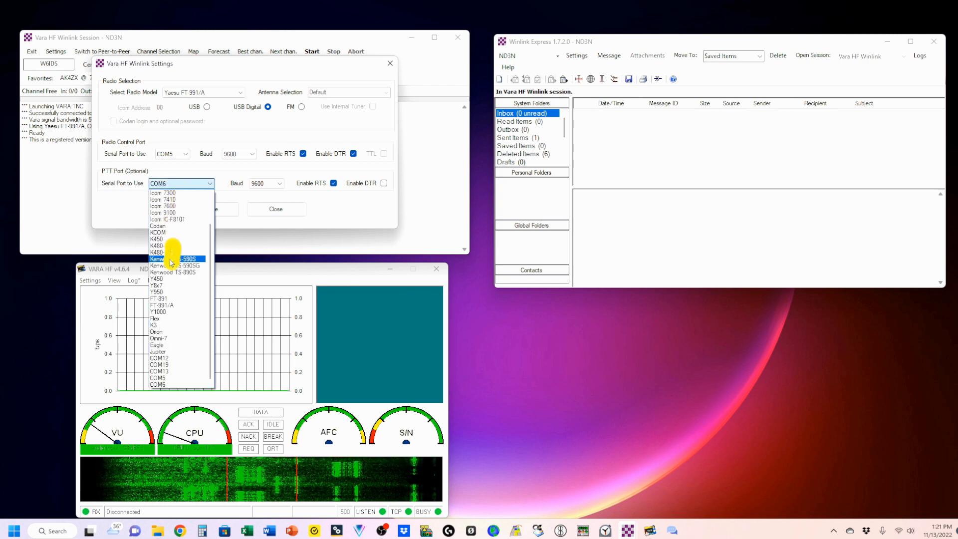
pyautogui.click(180, 305)
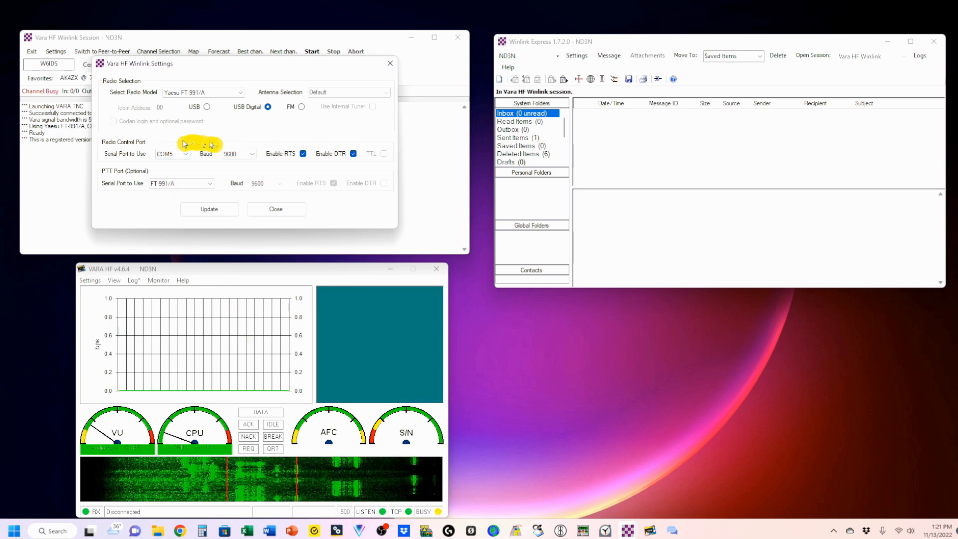
pyautogui.click(176, 155)
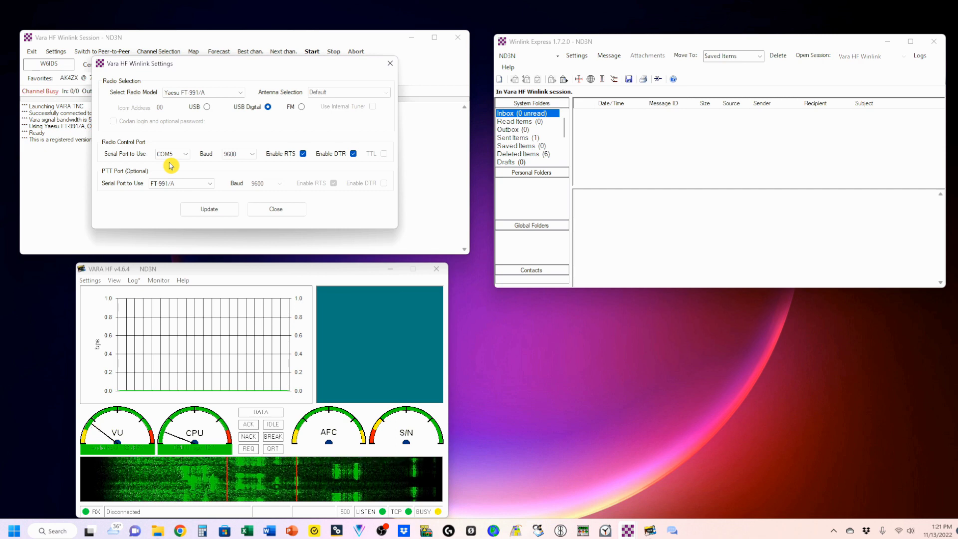
pyautogui.click(211, 212)
pyautogui.click(313, 52)
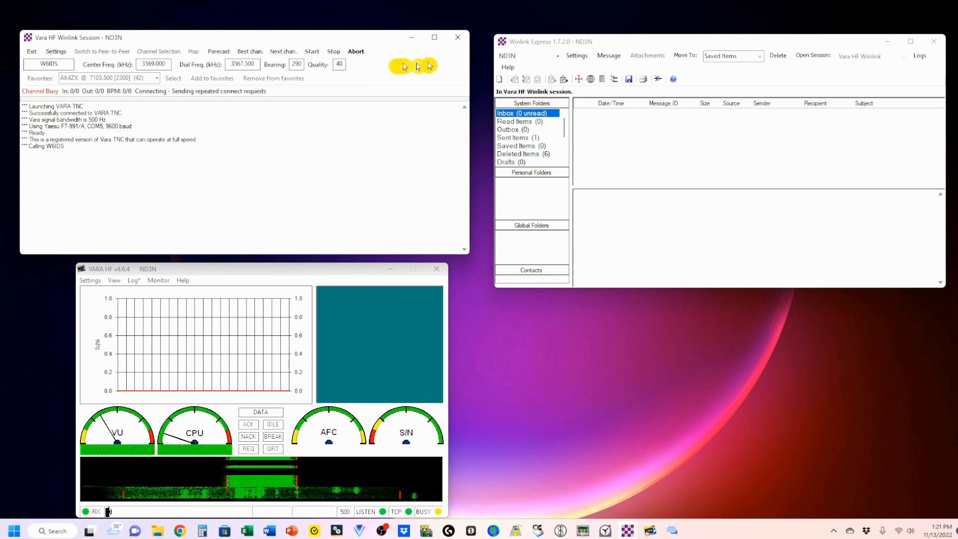
# Open VarAC's Rig and VARA Configuration settings
pyautogui.moveTo(433, 38)
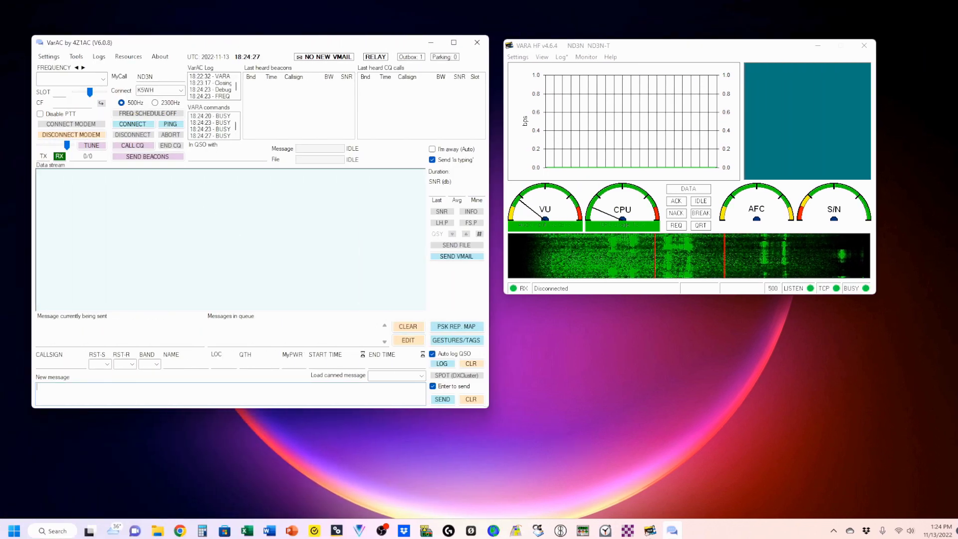
pyautogui.click(57, 60)
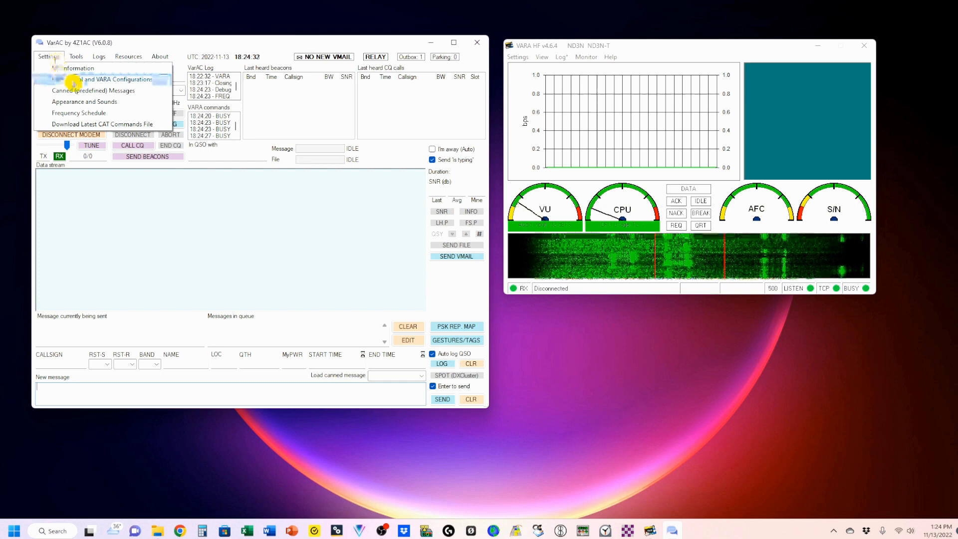
pyautogui.click(94, 83)
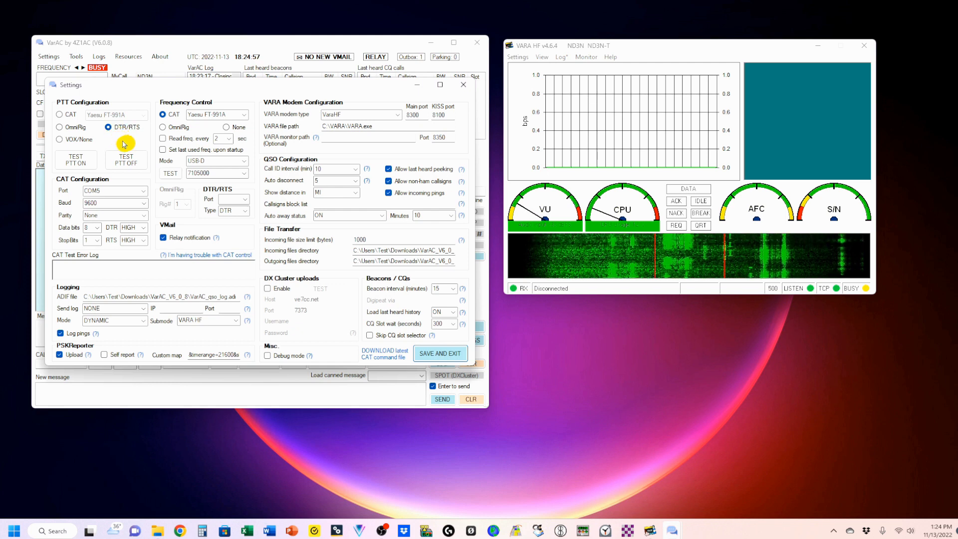
# Key PTT by CAT with the Yaesu FT-991A, test PTT on/off, and save
pyautogui.click(59, 115)
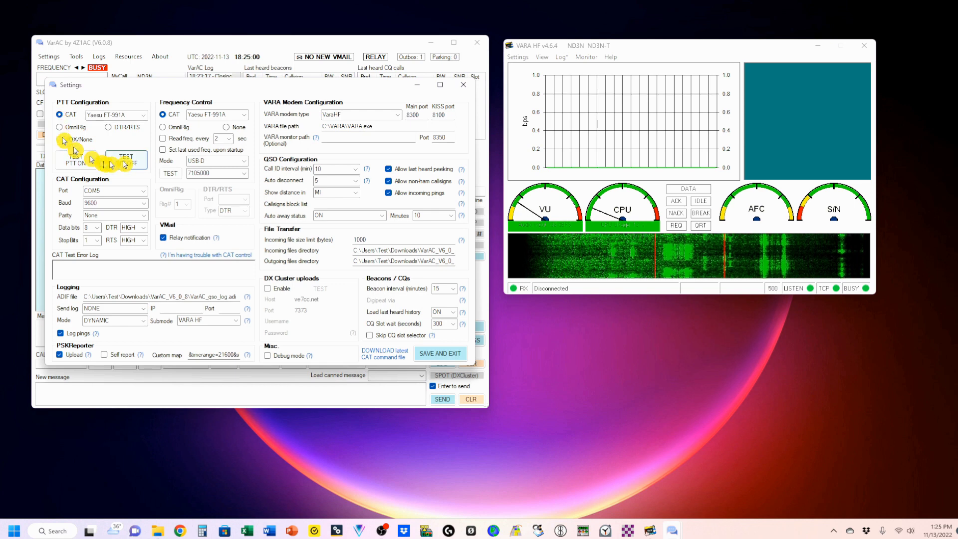
pyautogui.click(143, 118)
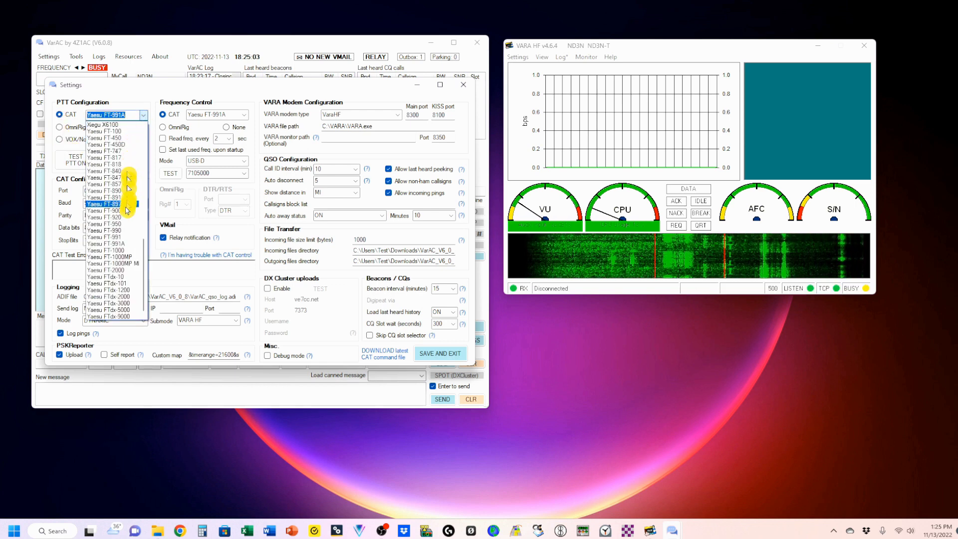
pyautogui.click(117, 244)
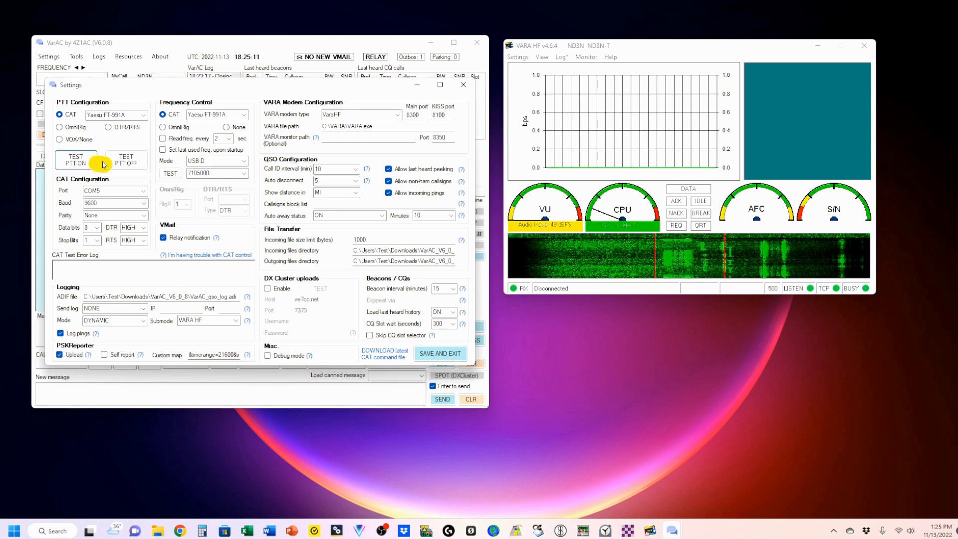
pyautogui.click(124, 163)
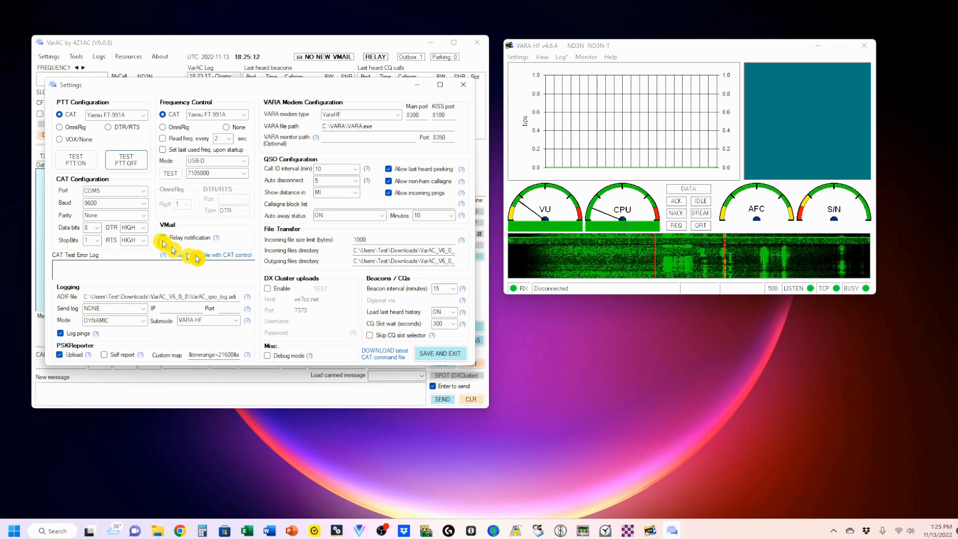
pyautogui.click(454, 358)
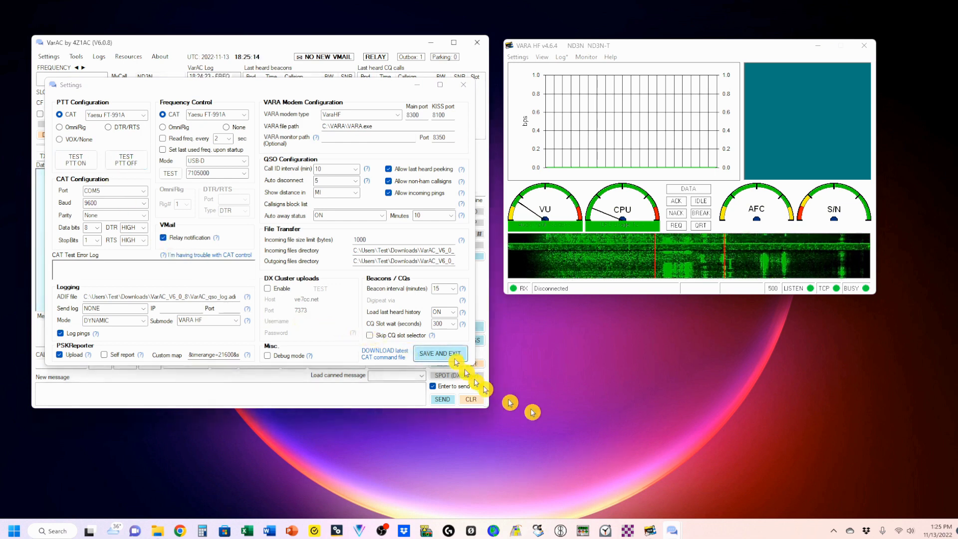